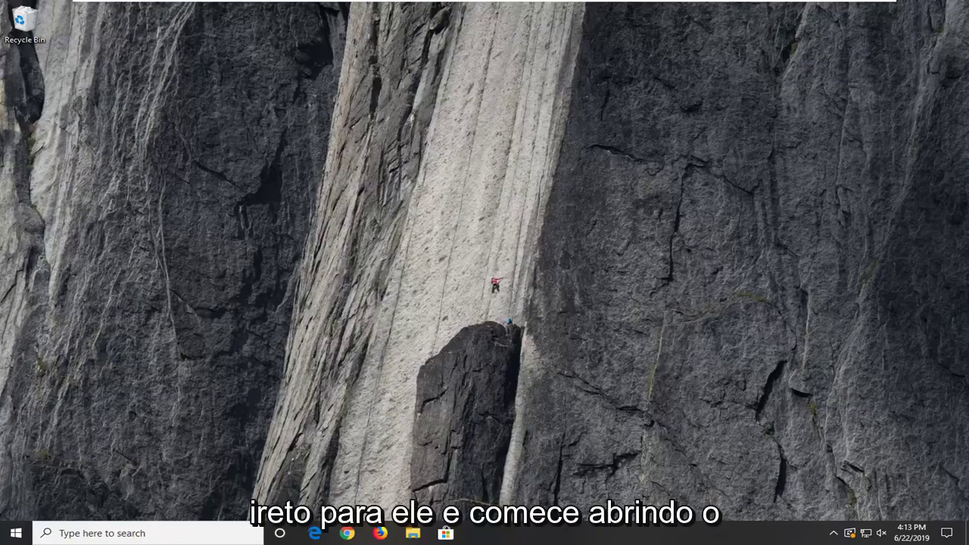
# Search the Start menu for regedit and run Registry Editor as administrator, approving UAC
pyautogui.click(11, 535)
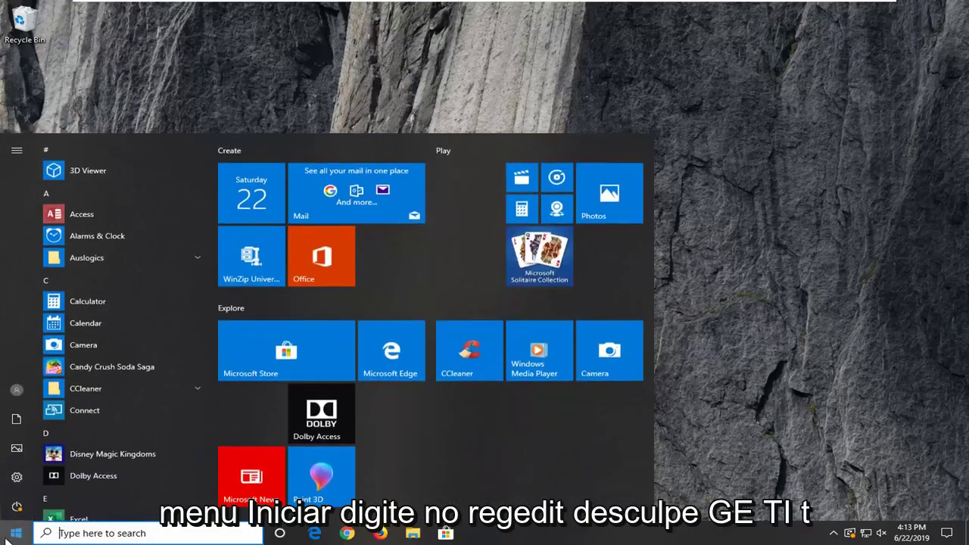
pyautogui.write('regedit')
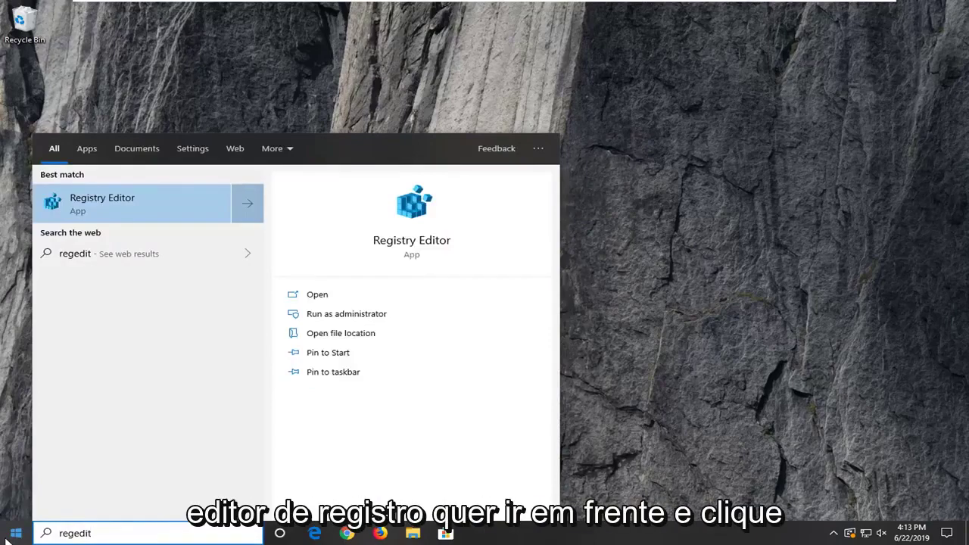
pyautogui.rightClick(111, 211)
pyautogui.click(140, 221)
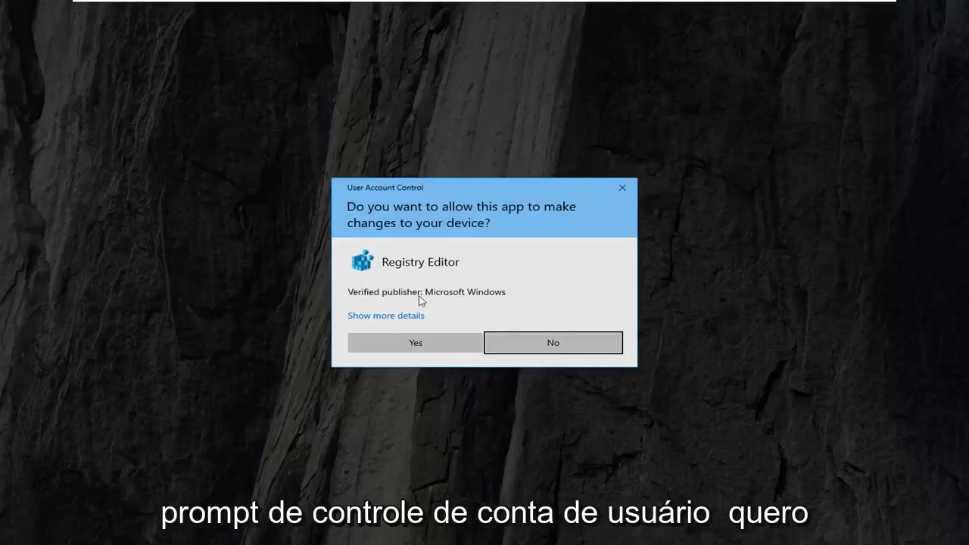
pyautogui.click(415, 342)
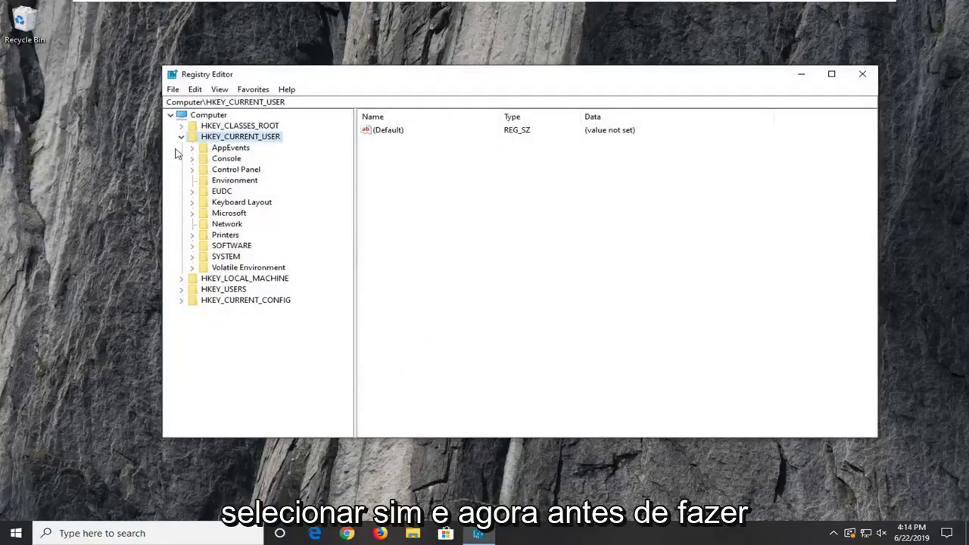
# Collapse HKEY_CURRENT_USER, select Computer, then open and cancel the Export Registry File dialog
pyautogui.click(181, 137)
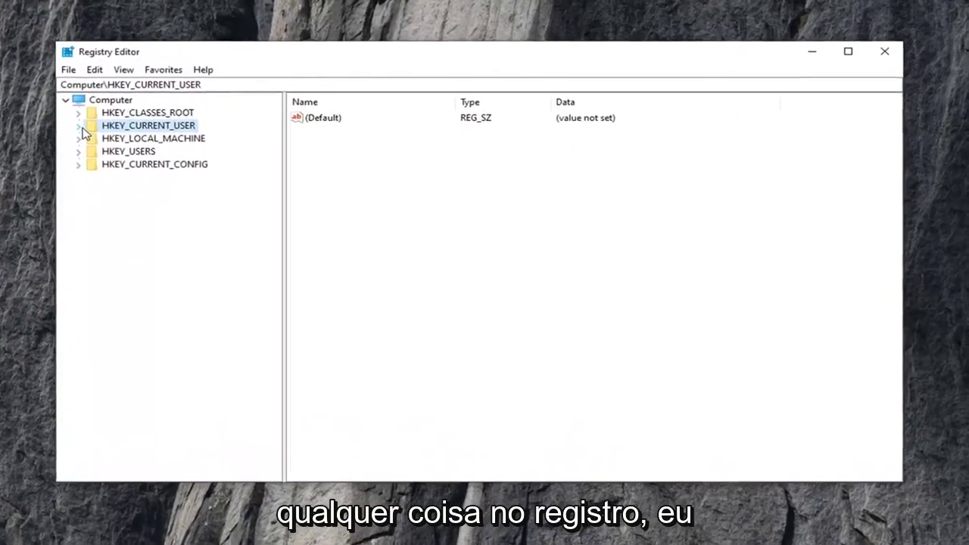
pyautogui.click(88, 104)
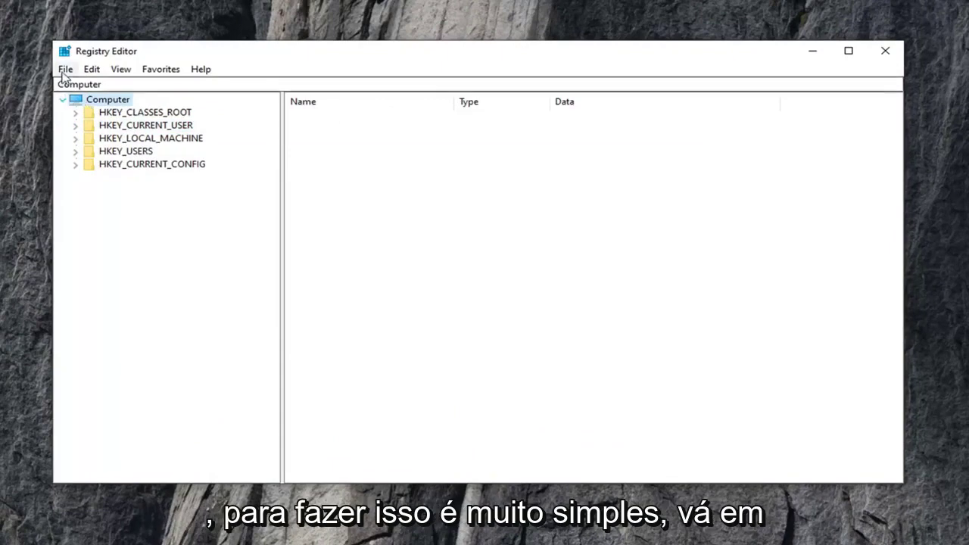
pyautogui.click(66, 72)
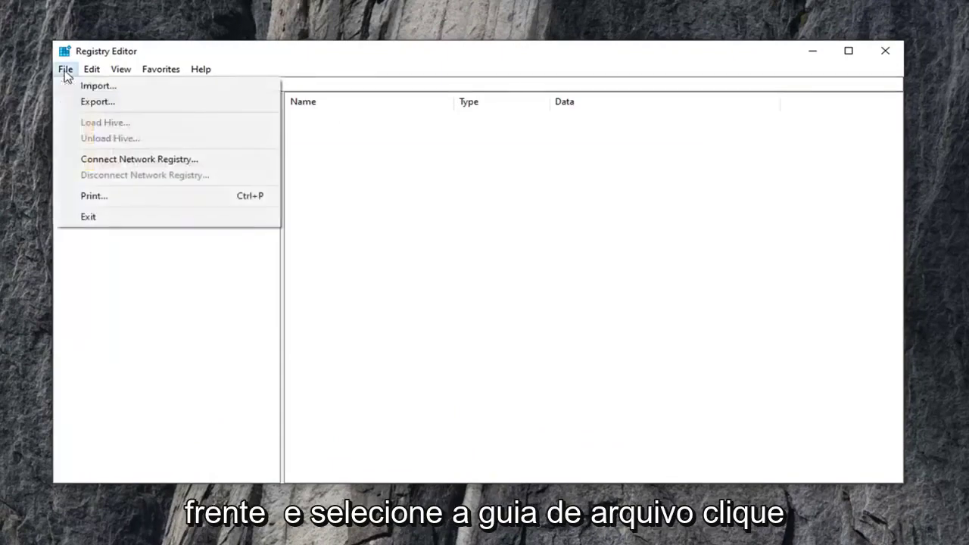
pyautogui.click(89, 101)
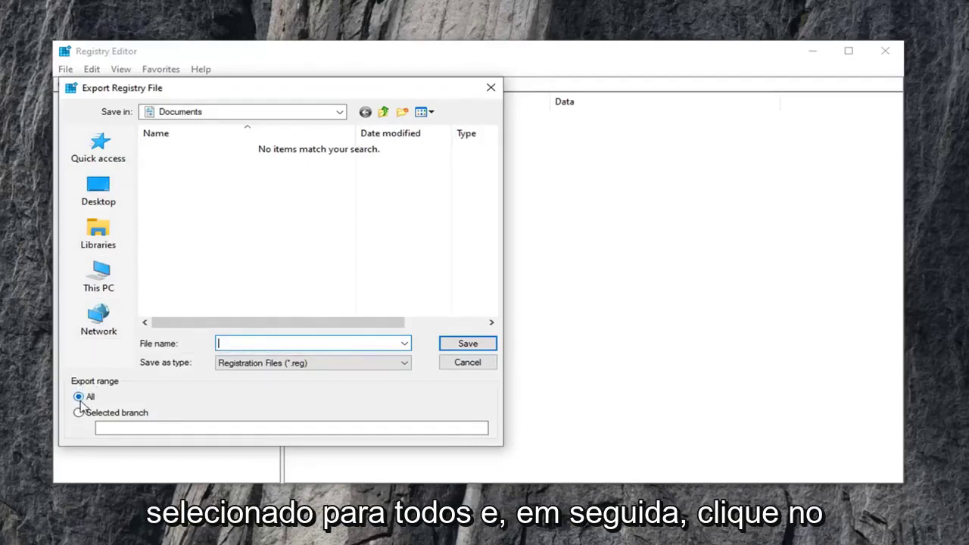
pyautogui.click(466, 362)
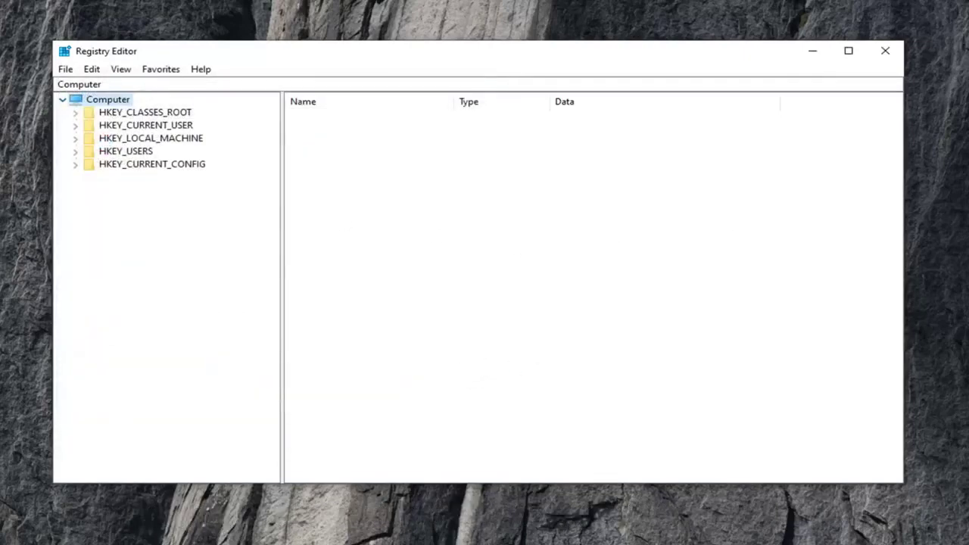
# Expand HKEY_CURRENT_USER down through SOFTWARE and Microsoft to the Windows key
pyautogui.click(149, 129)
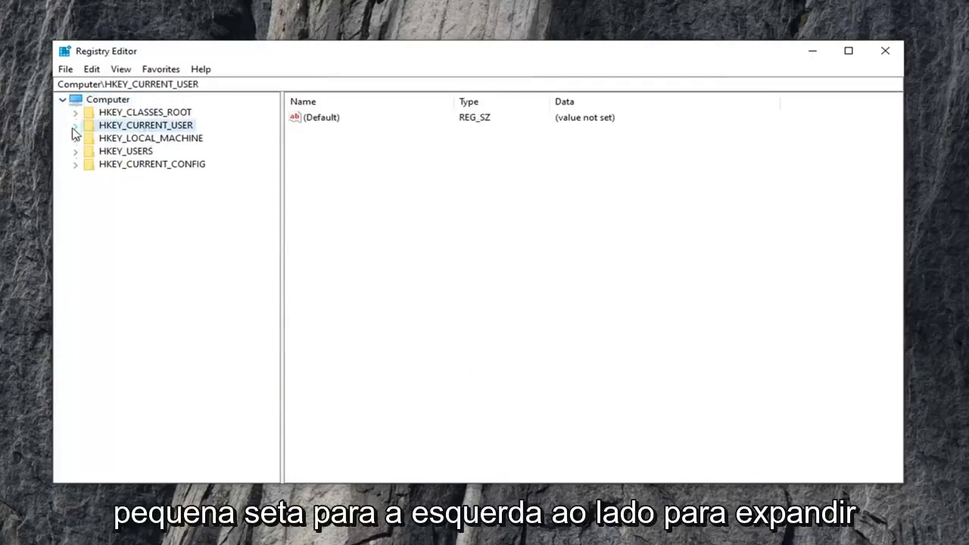
pyautogui.doubleClick(103, 129)
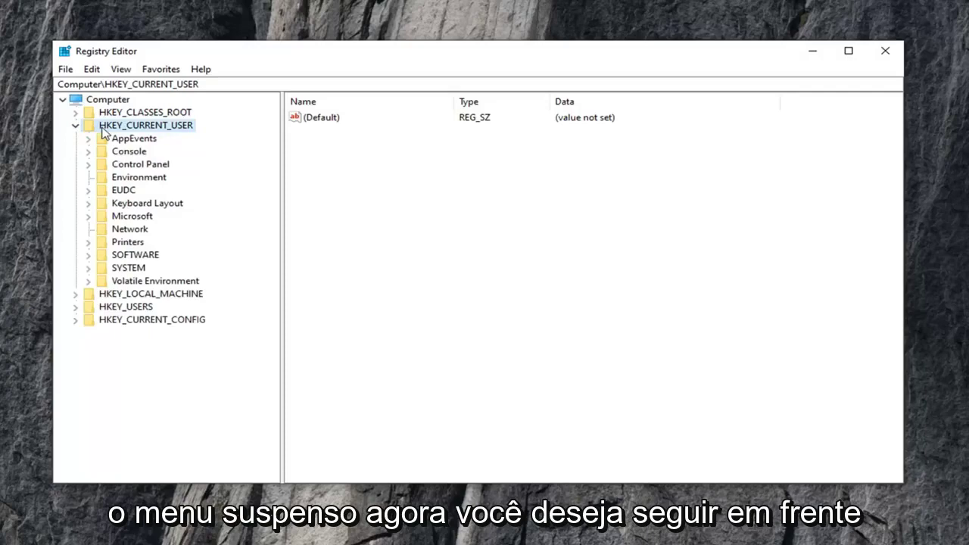
pyautogui.doubleClick(114, 257)
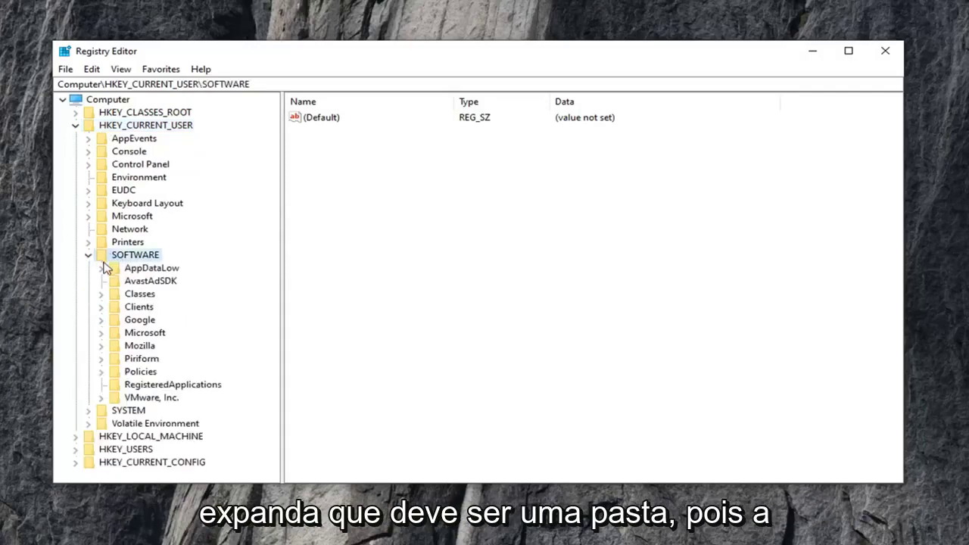
pyautogui.doubleClick(127, 334)
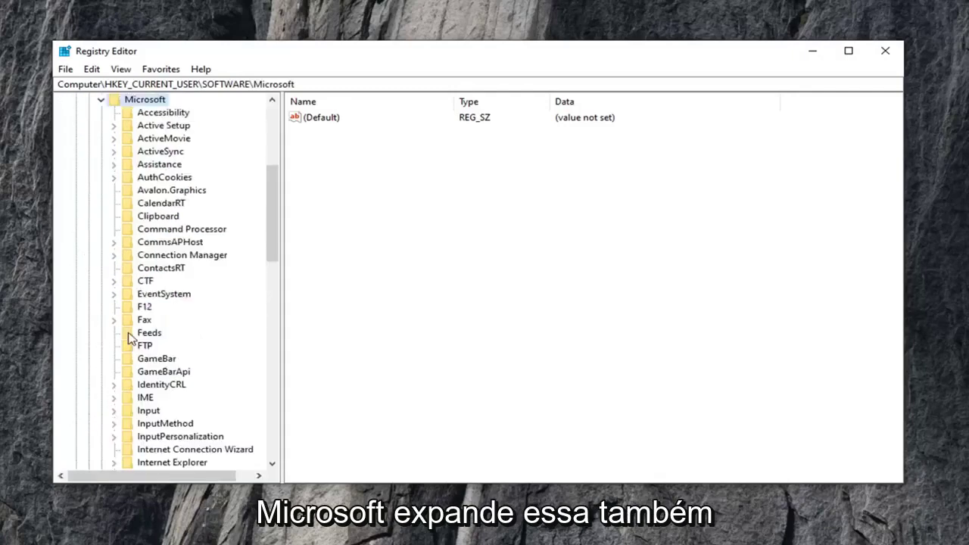
pyautogui.scroll(-6, 129, 337)
pyautogui.scroll(-5, 126, 335)
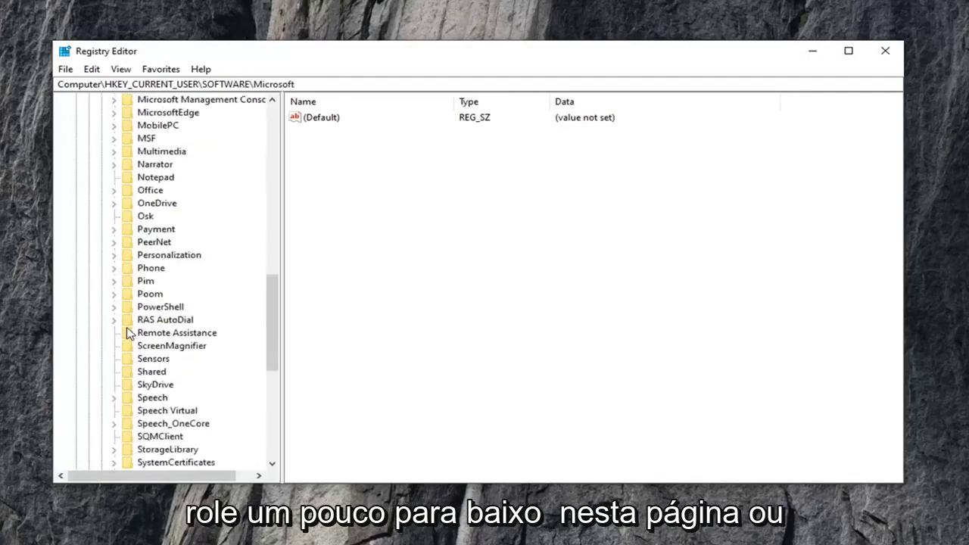
pyautogui.scroll(-4, 123, 333)
pyautogui.scroll(-1, 122, 329)
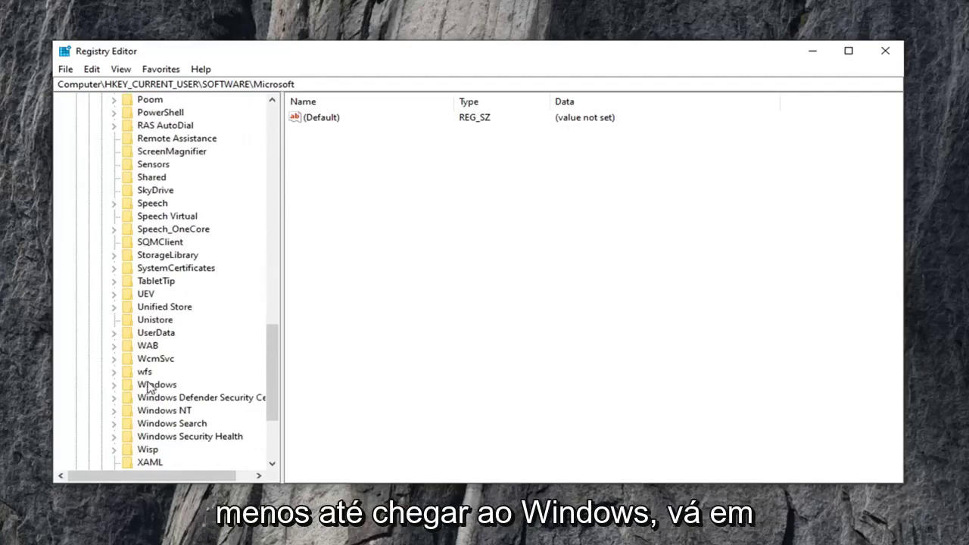
pyautogui.doubleClick(148, 386)
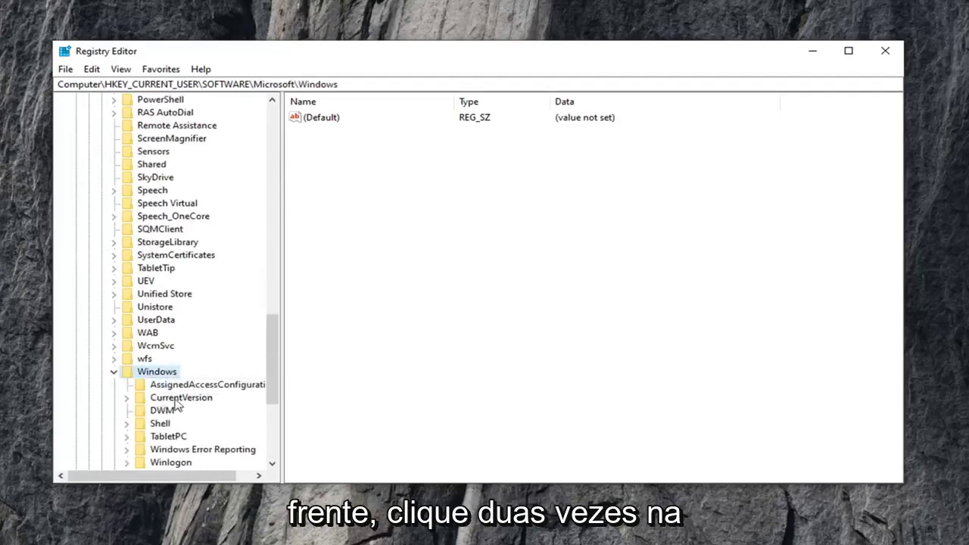
# Expand CurrentVersion and Policies, and select the Explorer subkey
pyautogui.click(175, 400)
pyautogui.scroll(-1, 141, 389)
pyautogui.click(127, 361)
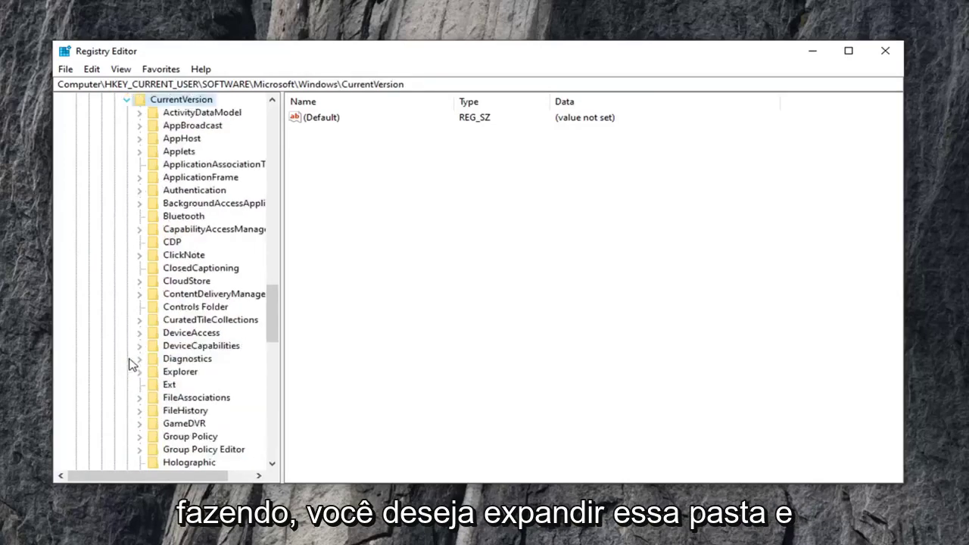
pyautogui.scroll(-3, 196, 333)
pyautogui.scroll(-4, 195, 333)
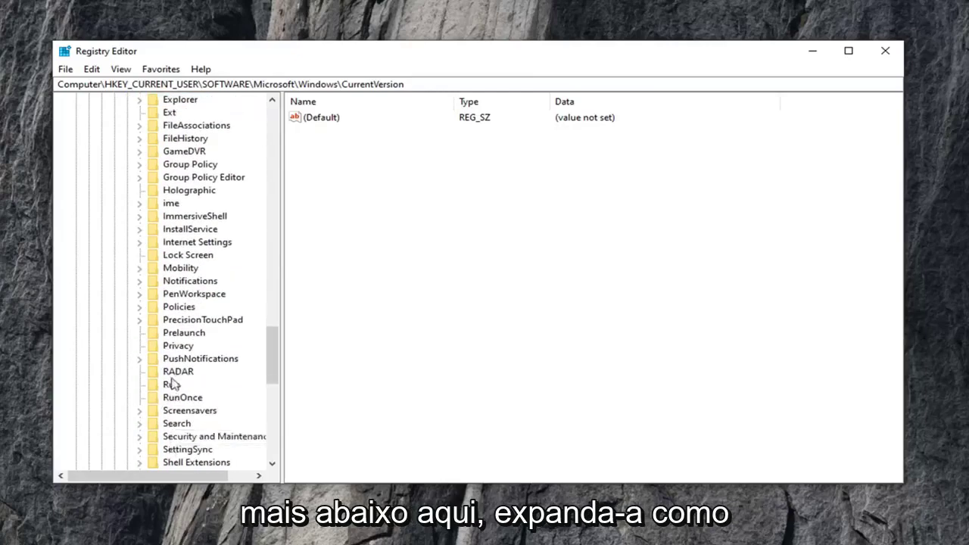
pyautogui.click(177, 308)
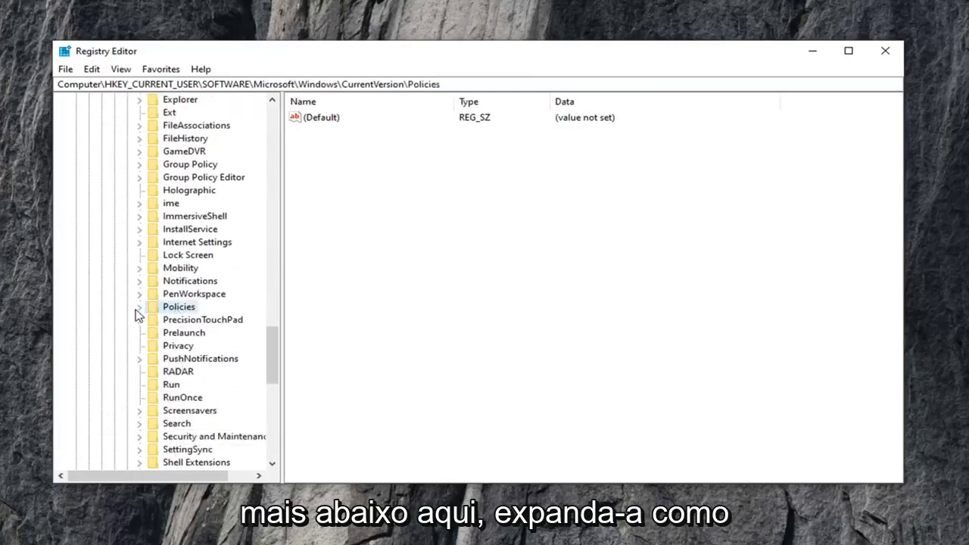
pyautogui.click(138, 308)
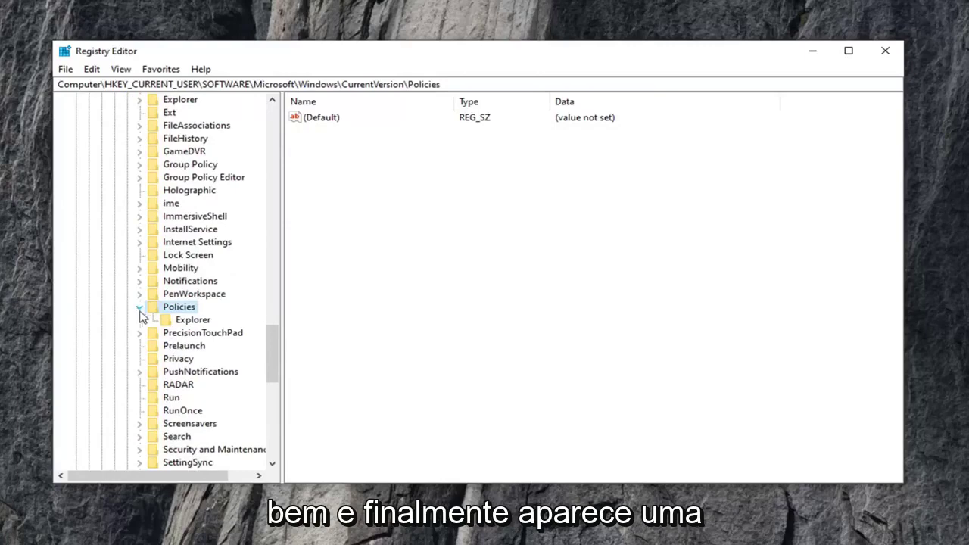
pyautogui.click(191, 321)
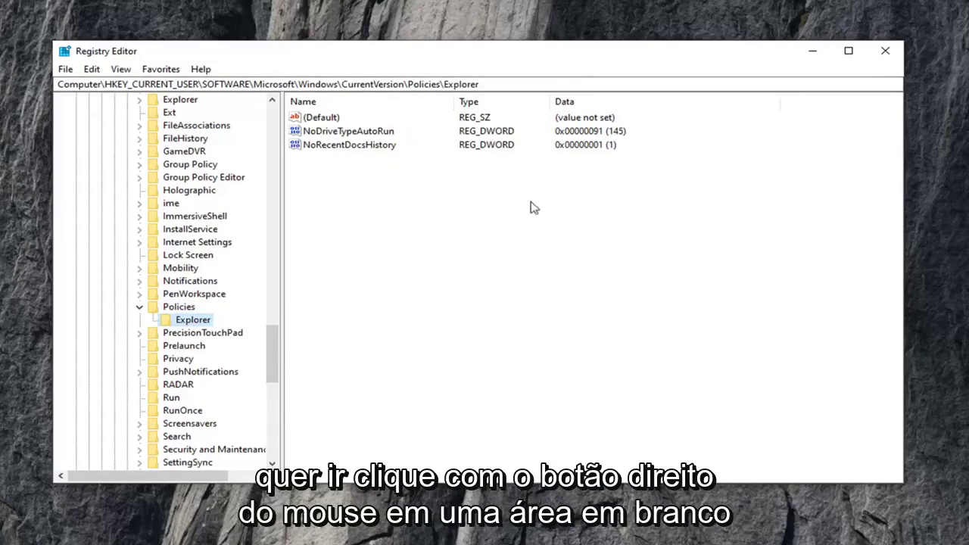
# Create a DWORD (32-bit) value named NoWinKeys in the Explorer key
pyautogui.rightClick(329, 184)
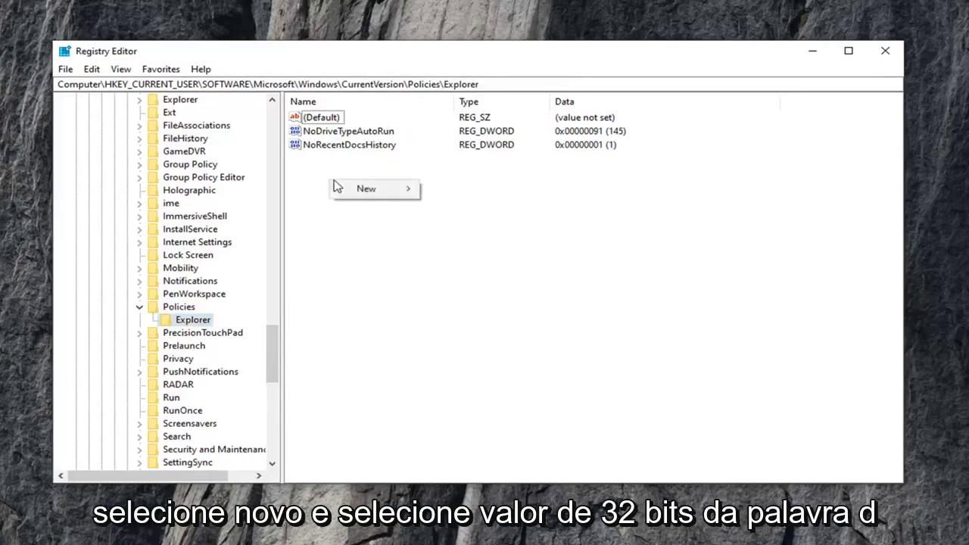
pyautogui.moveTo(367, 188)
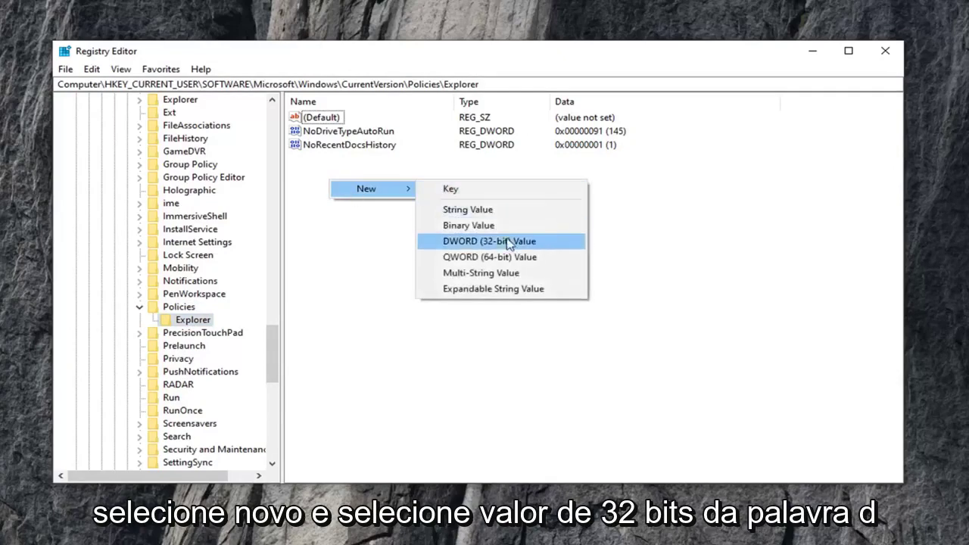
pyautogui.click(493, 244)
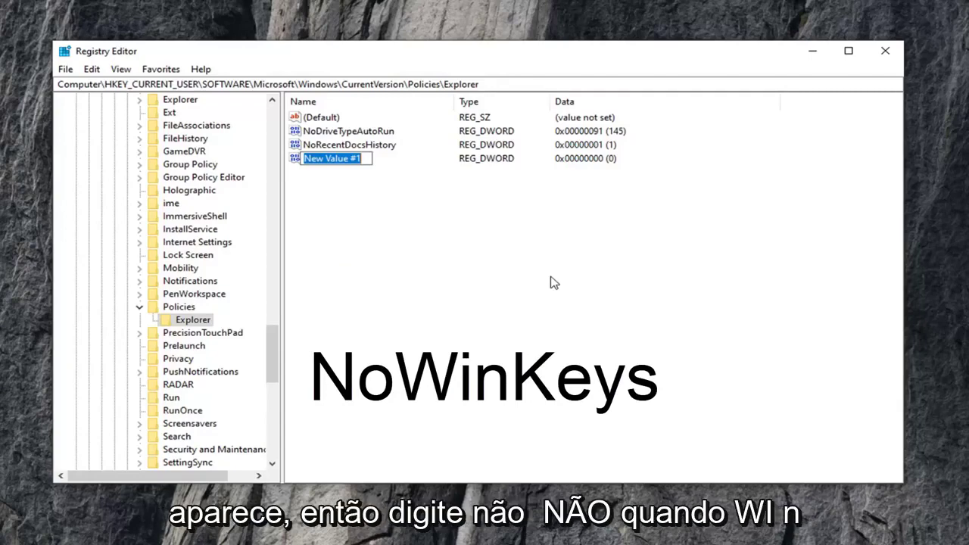
pyautogui.write('No')
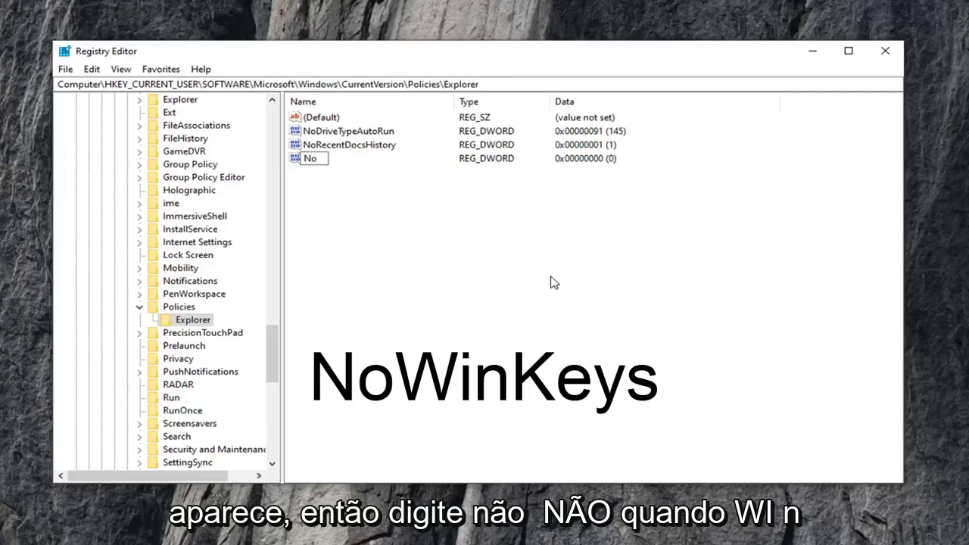
pyautogui.write('W')
pyautogui.write('inKeys')
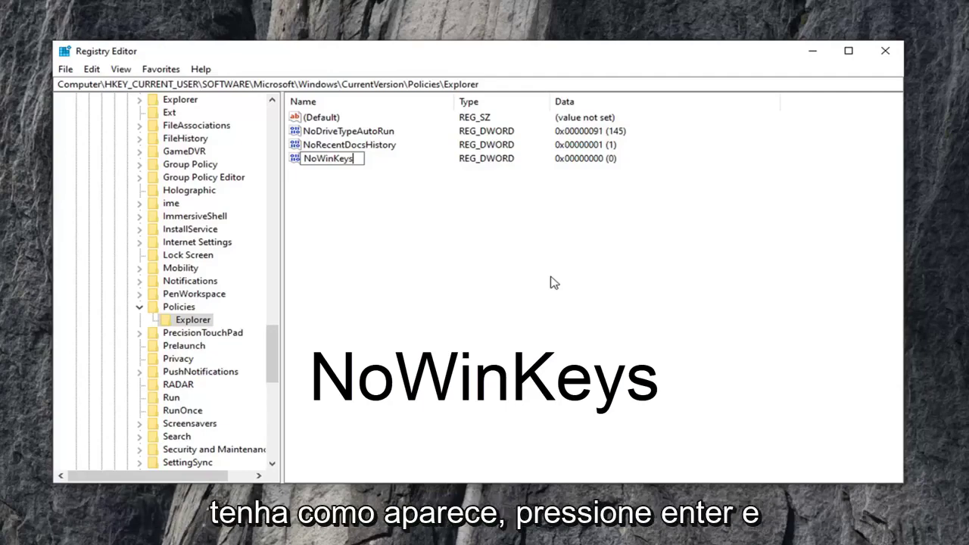
pyautogui.press('Return')
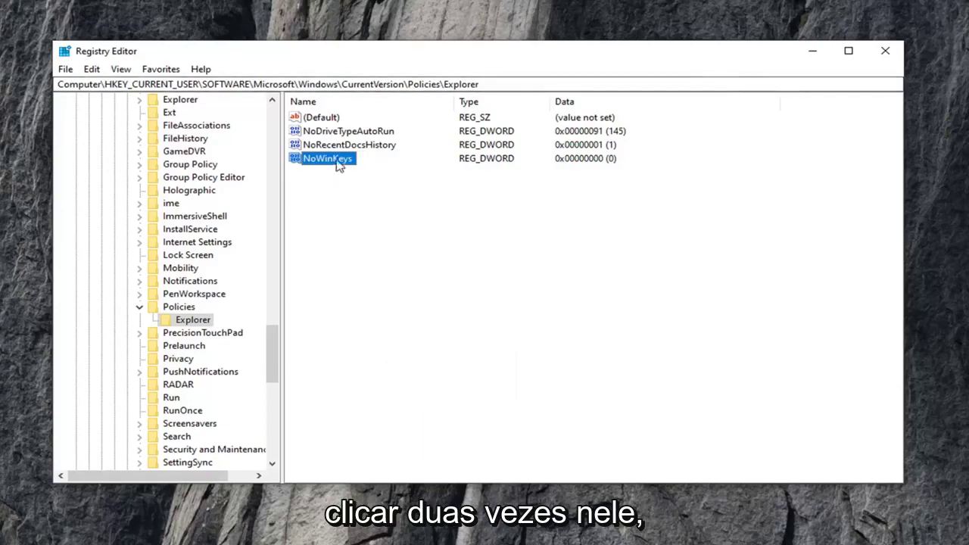
# Open NoWinKeys, confirm its value data is 0 in hexadecimal, and save it
pyautogui.doubleClick(335, 162)
pyautogui.moveTo(237, 121); pyautogui.dragTo(293, 130)
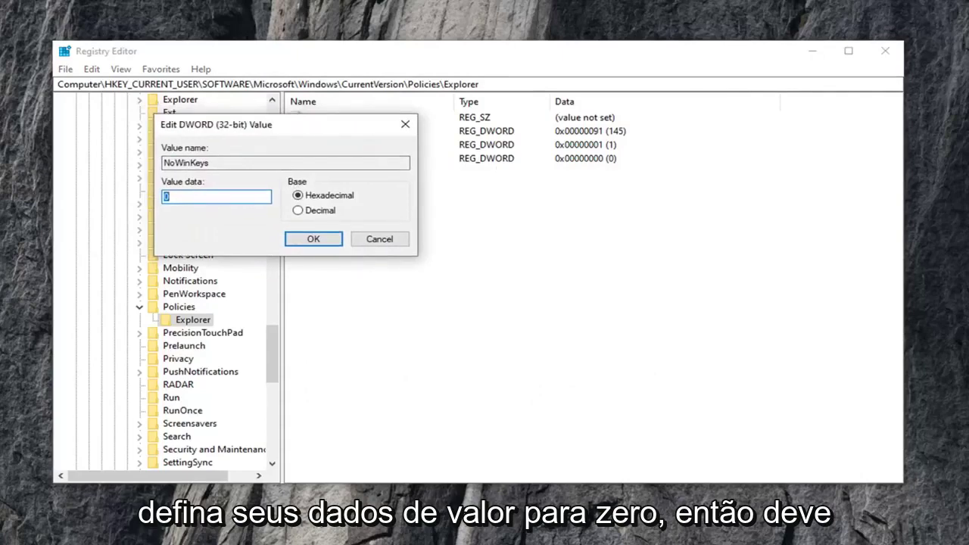
pyautogui.click(193, 195)
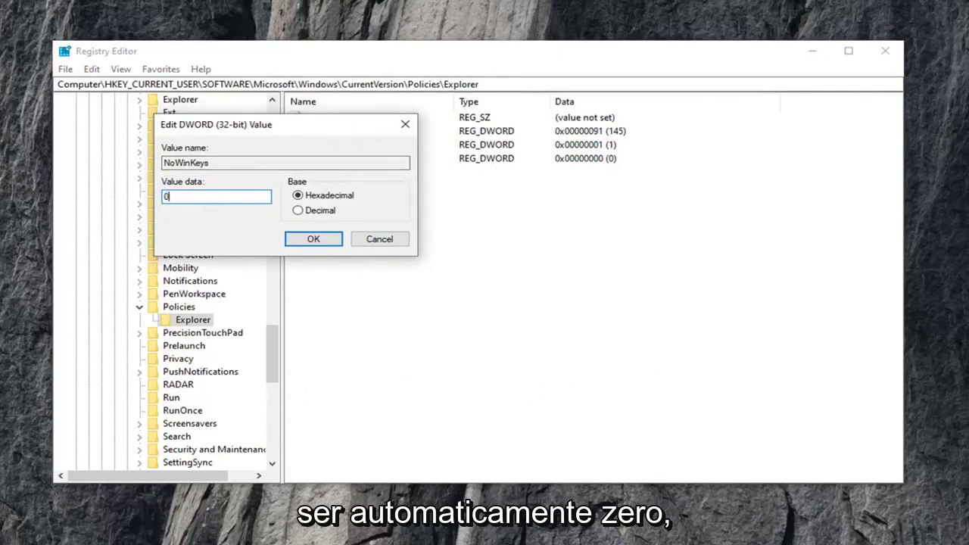
pyautogui.moveTo(243, 130); pyautogui.dragTo(410, 151)
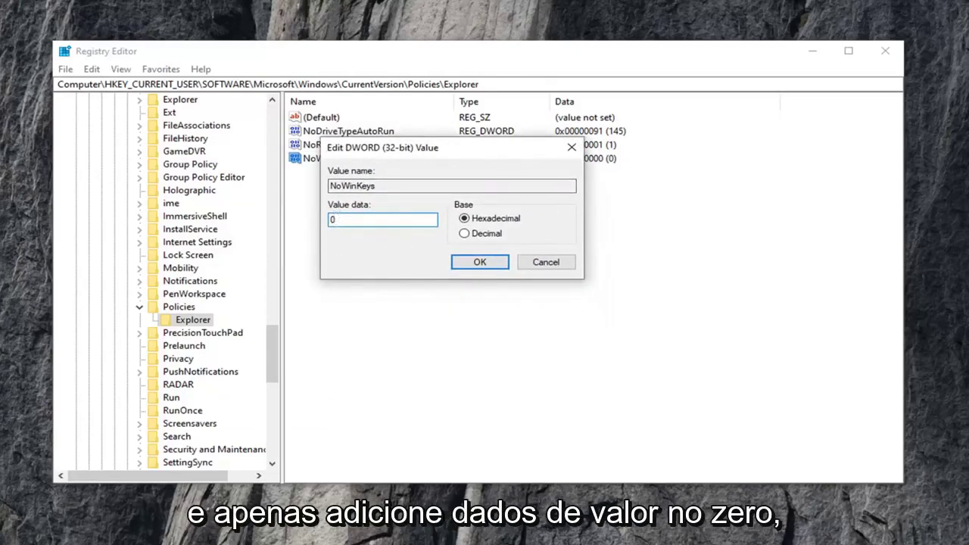
pyautogui.click(472, 262)
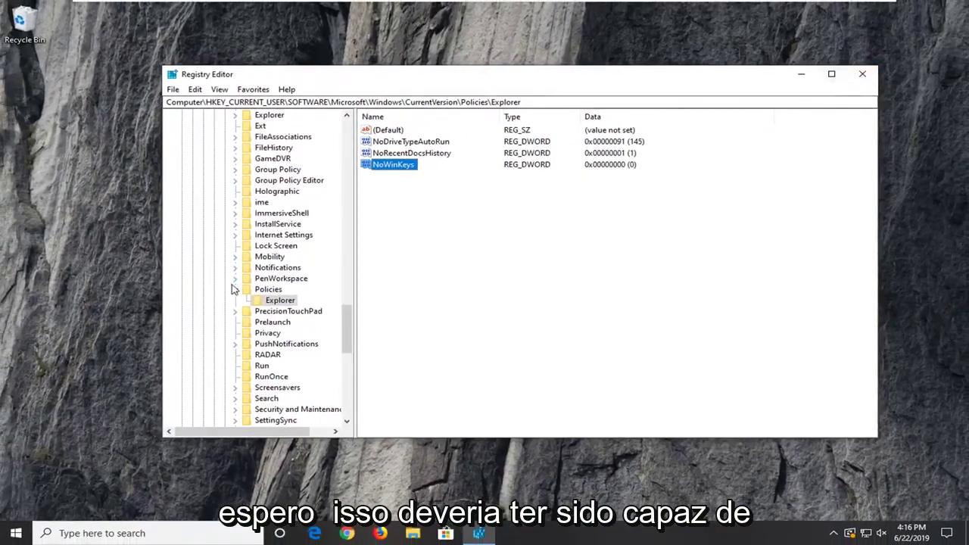
# Collapse Policies, CurrentVersion, Windows, Microsoft, SOFTWARE and HKEY_CURRENT_USER, then close Registry Editor
pyautogui.click(234, 288)
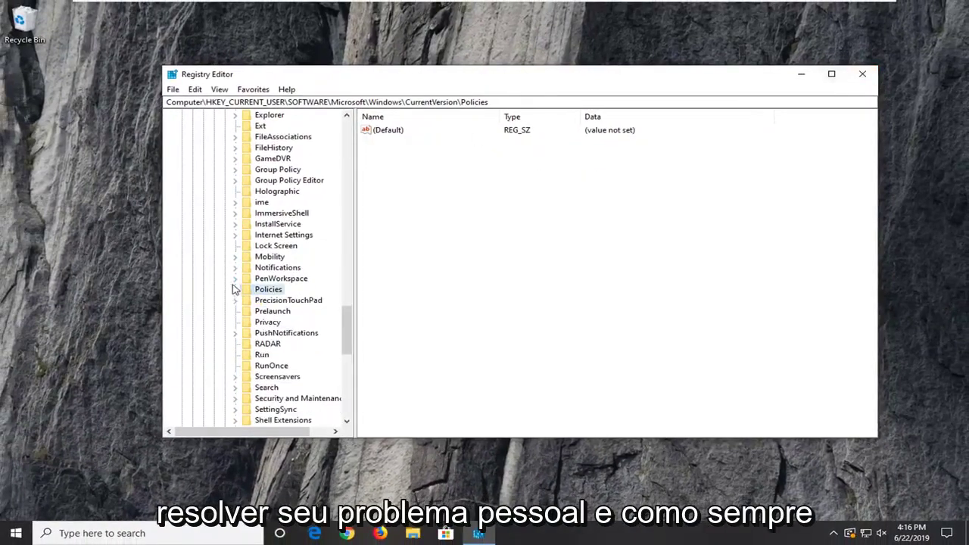
pyautogui.scroll(10, 230, 283)
pyautogui.scroll(2, 219, 318)
pyautogui.click(224, 343)
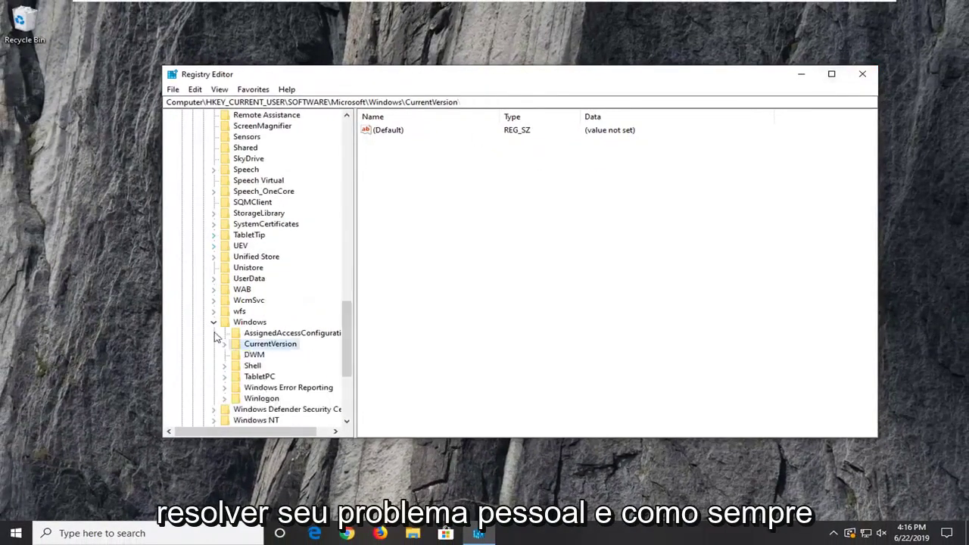
pyautogui.click(213, 322)
pyautogui.scroll(10, 221, 287)
pyautogui.scroll(10, 220, 288)
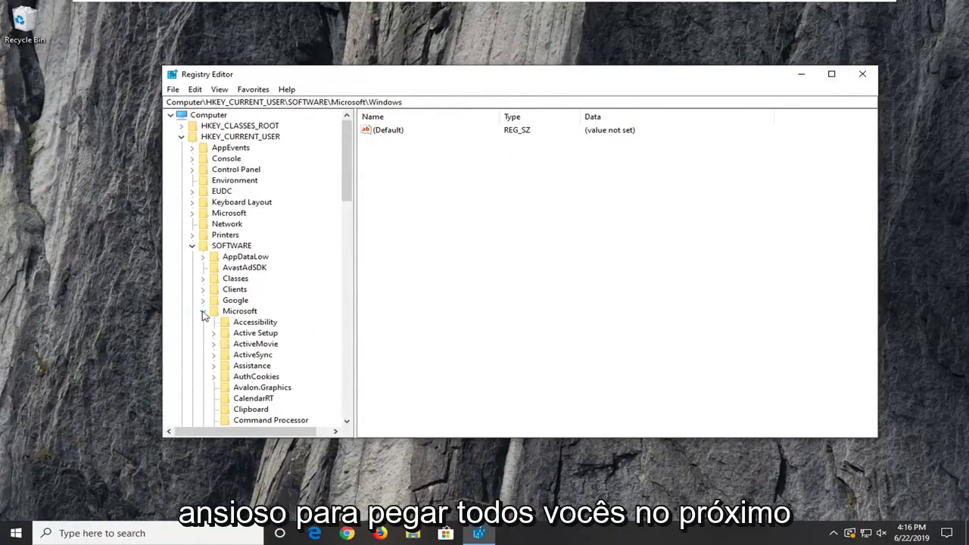
pyautogui.click(207, 311)
pyautogui.click(191, 246)
pyautogui.click(181, 137)
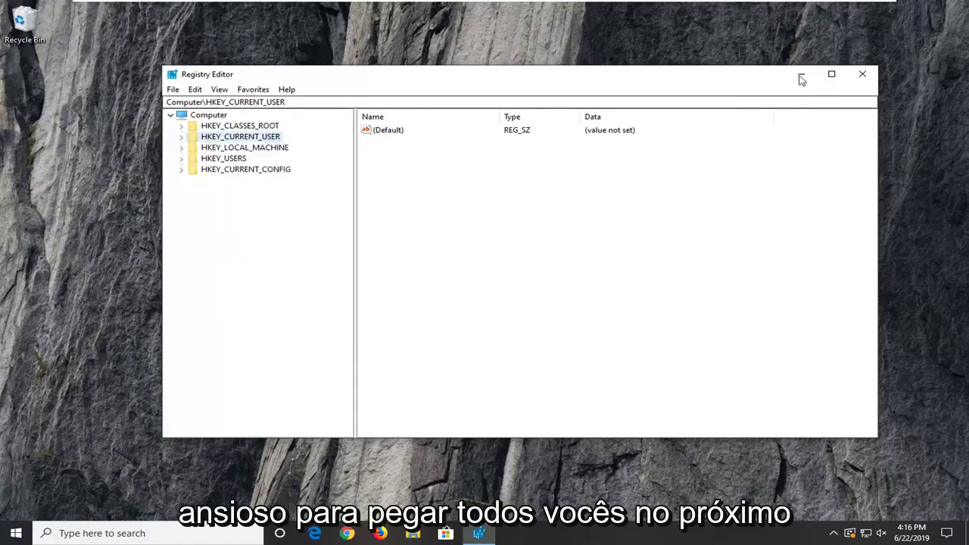
pyautogui.click(863, 77)
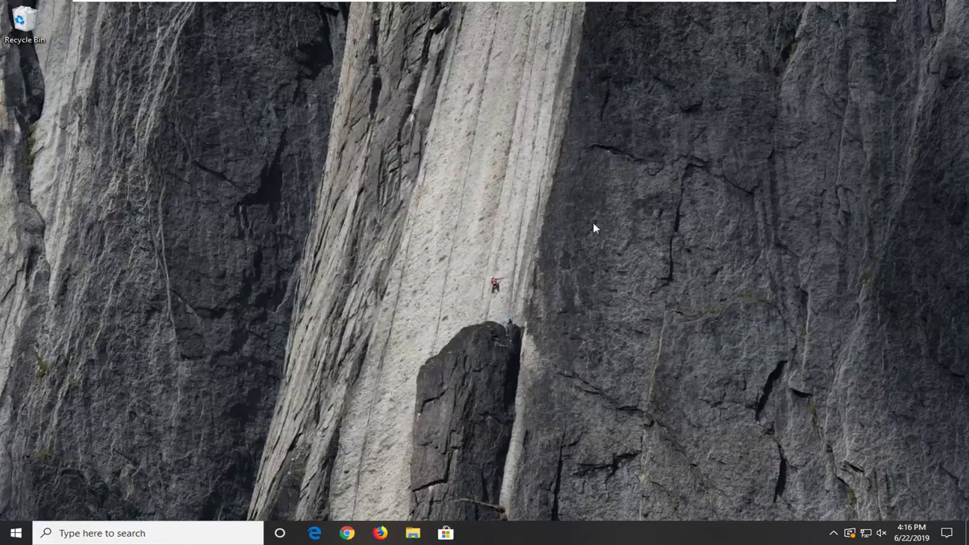